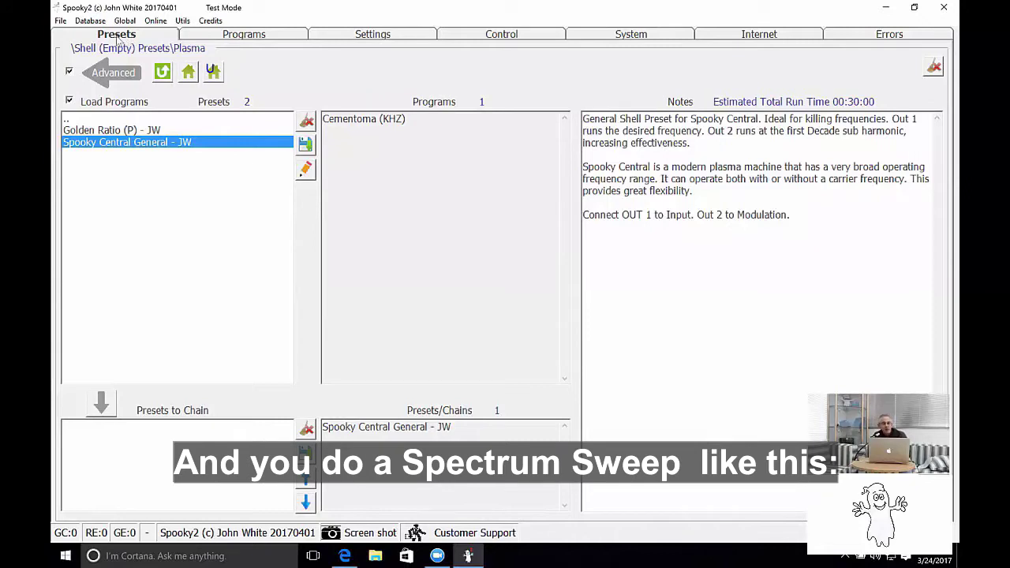
# Step: Start creating a new spectrum sweep and give the program the name Temp
pyautogui.click(60, 21)
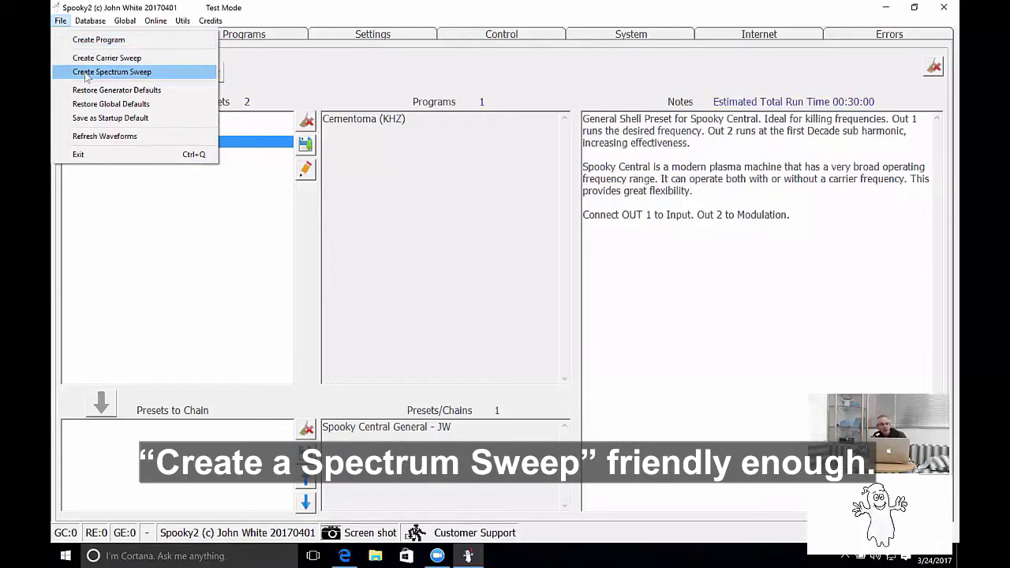
pyautogui.click(87, 74)
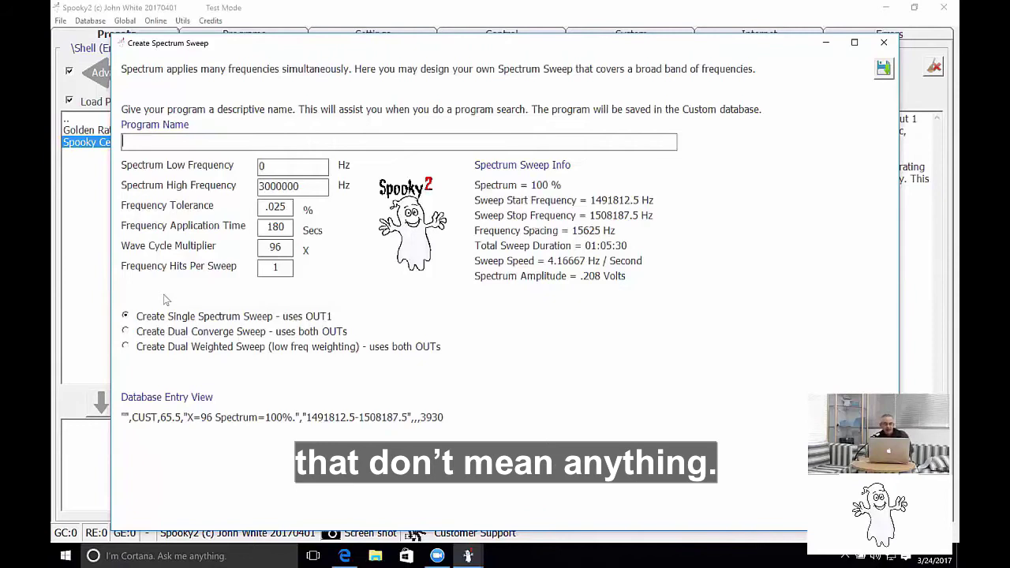
pyautogui.write('Temp')
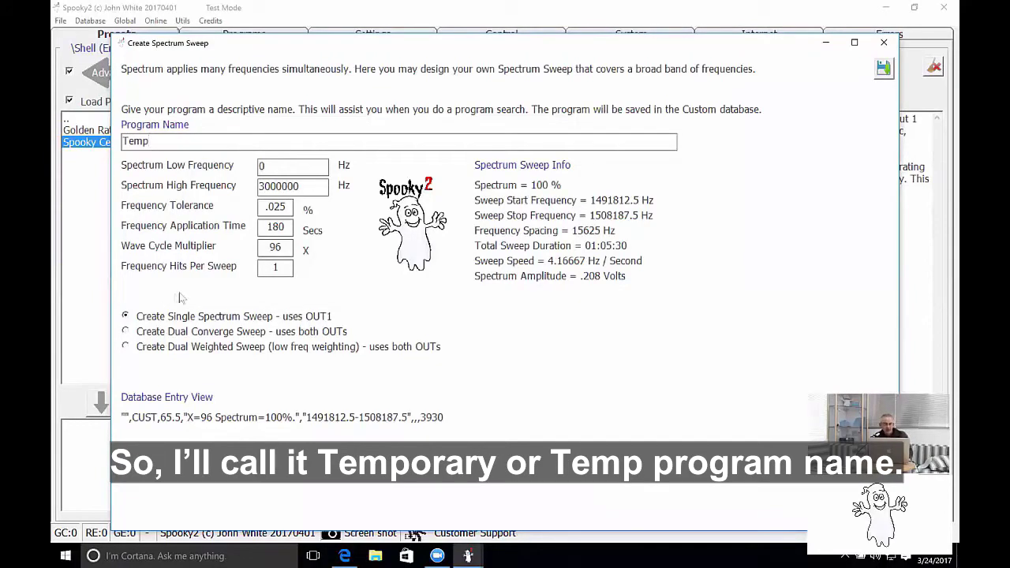
# Step: Set the sweep's spectrum low frequency to 100000 Hz and its high frequency to 200000 Hz
pyautogui.click(265, 165)
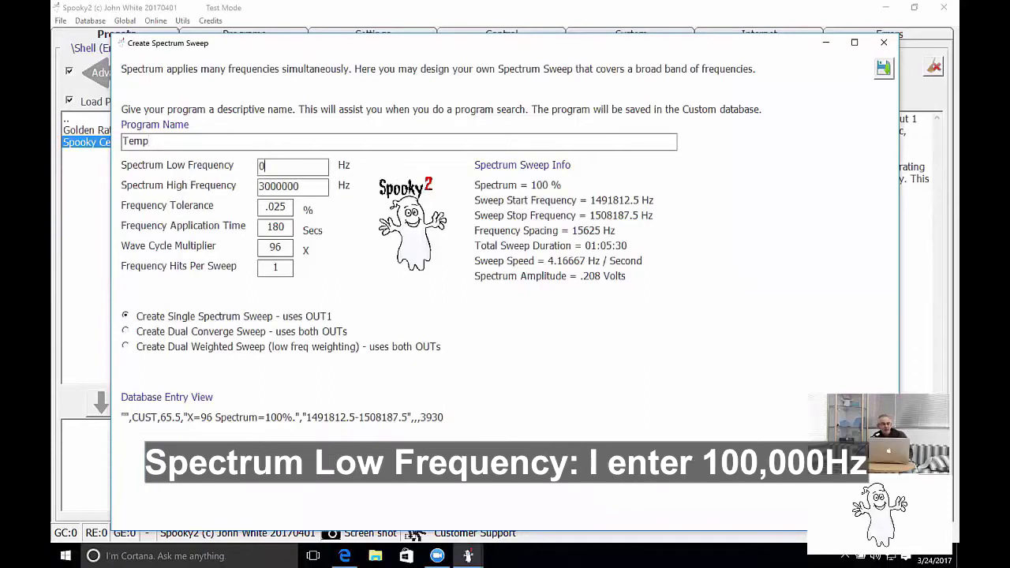
pyautogui.hotkey('shift', 'Home')
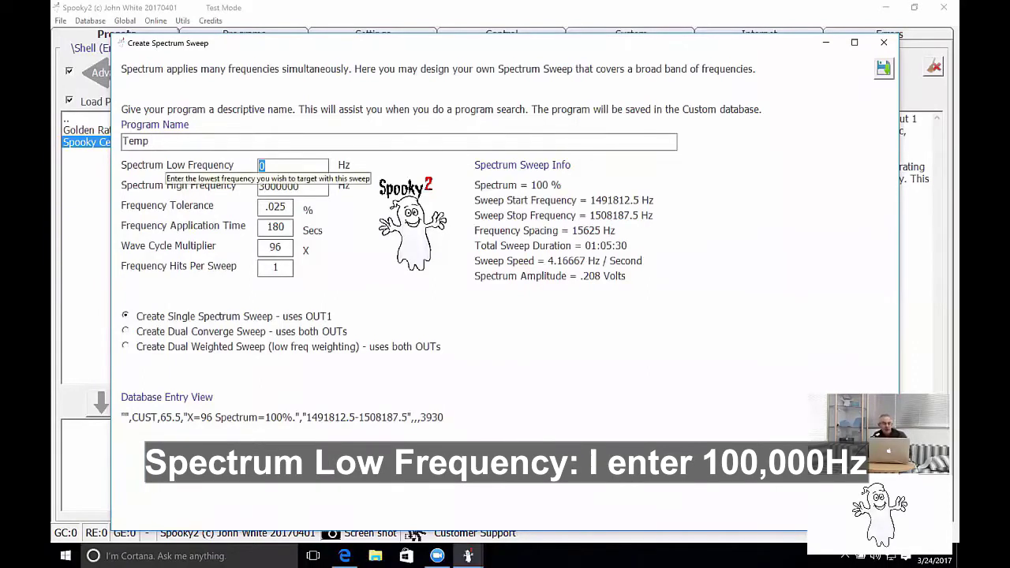
pyautogui.write('100000')
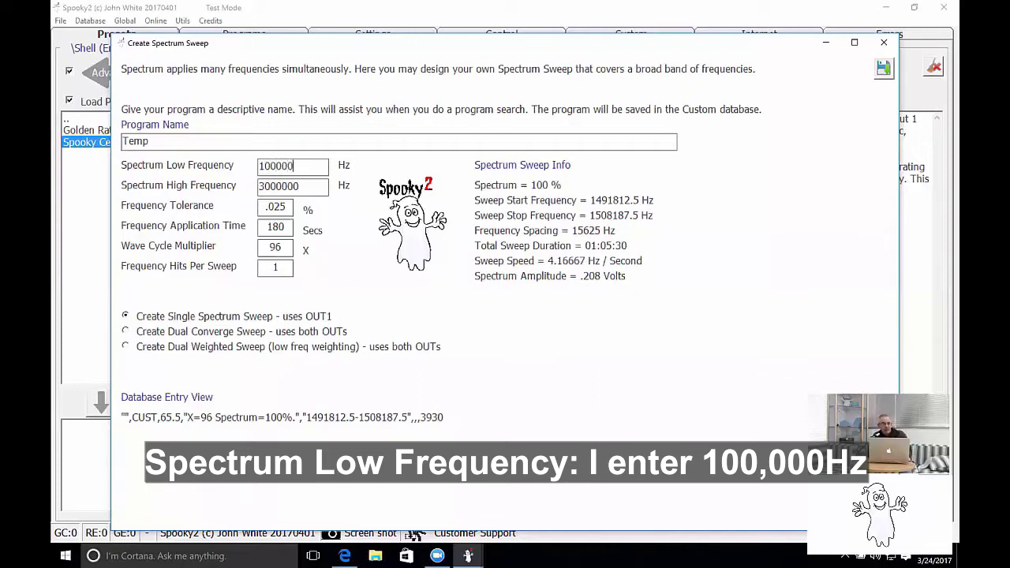
pyautogui.moveTo(301, 186); pyautogui.dragTo(260, 183)
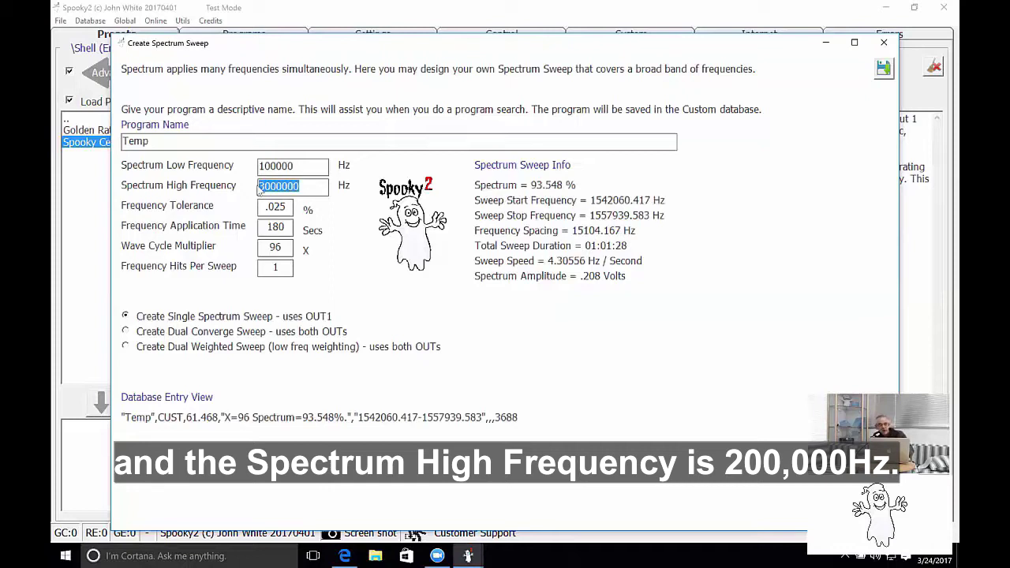
pyautogui.write('200')
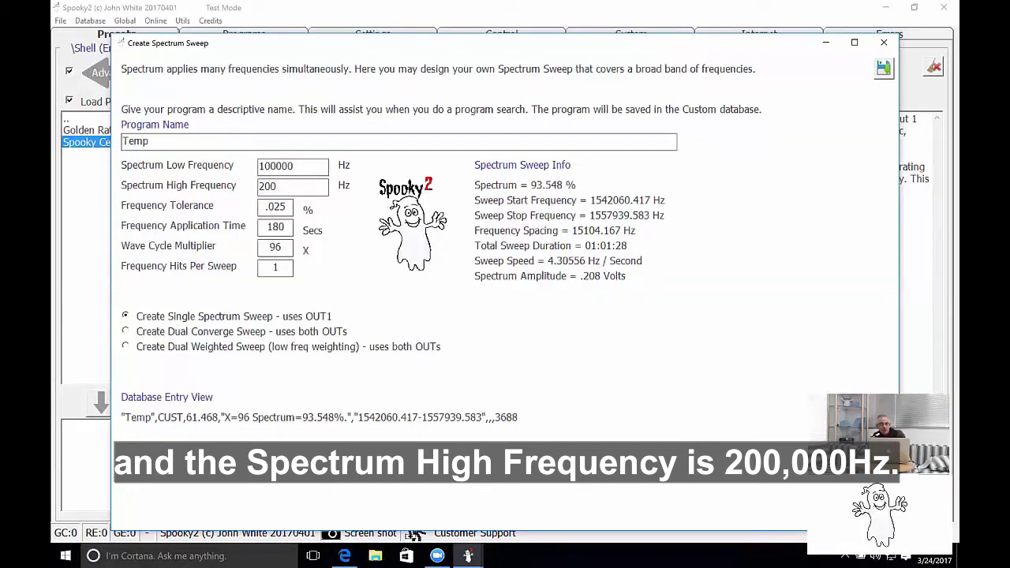
pyautogui.write('000')
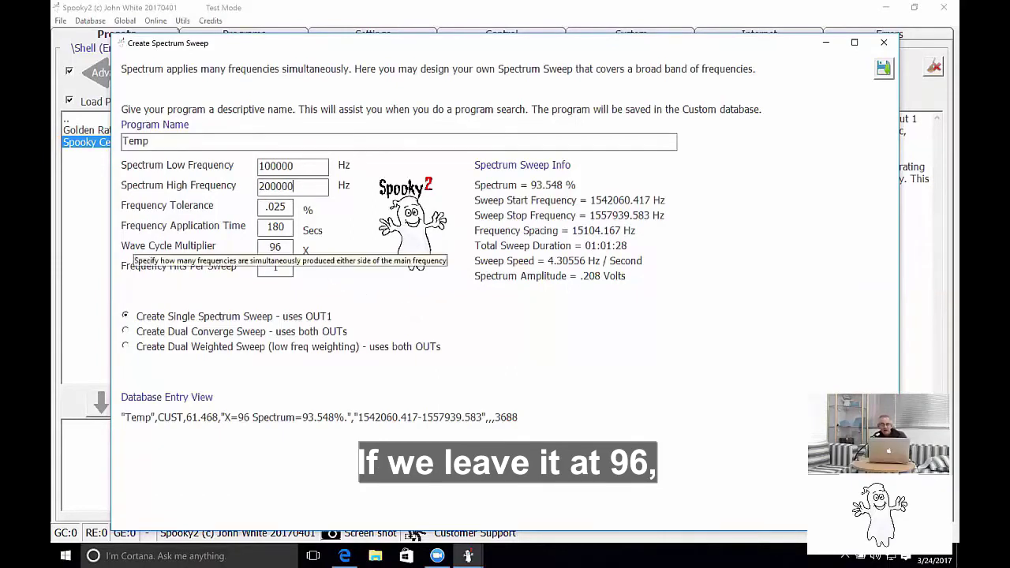
# Step: Set the sweep's wave cycle multiplier to 32 and apply it to recalculate the sweep info
pyautogui.click(281, 246)
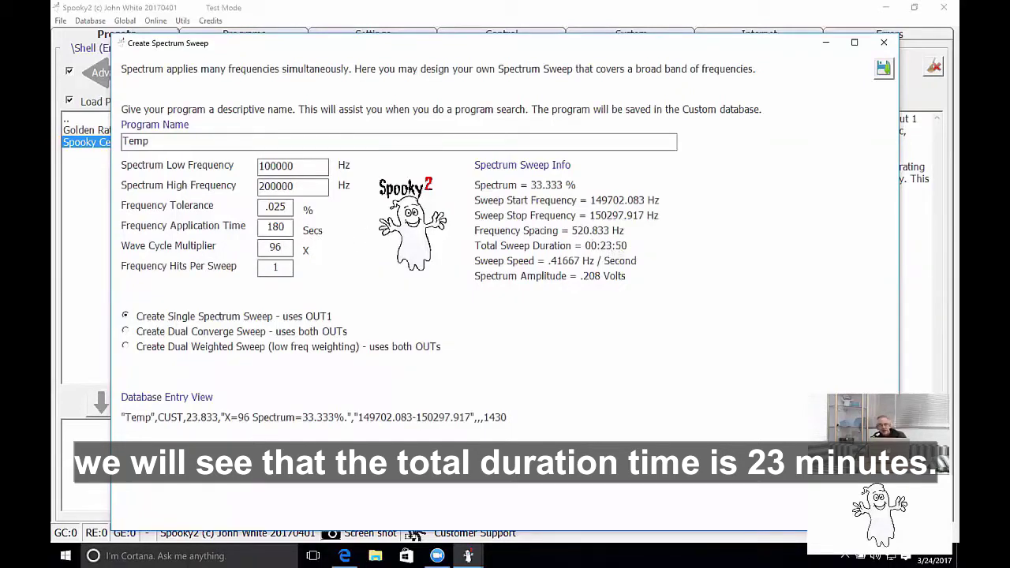
pyautogui.moveTo(281, 246); pyautogui.dragTo(270, 247)
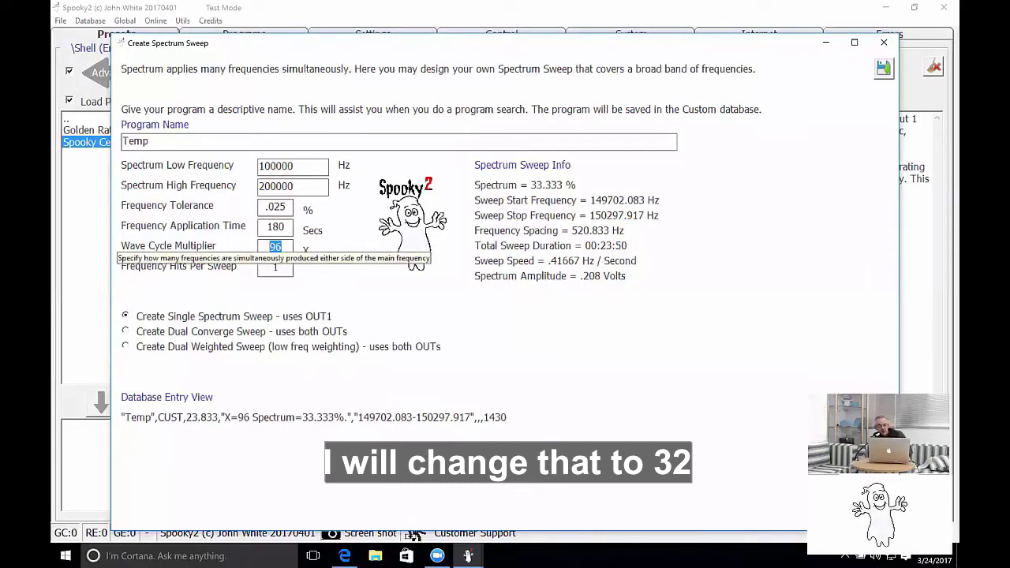
pyautogui.write('32')
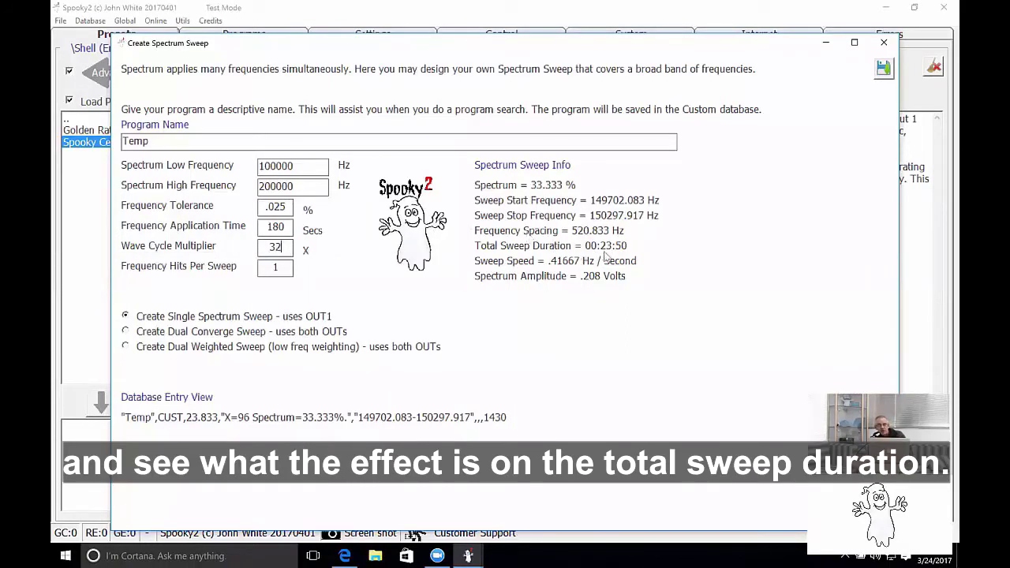
pyautogui.press('Tab')
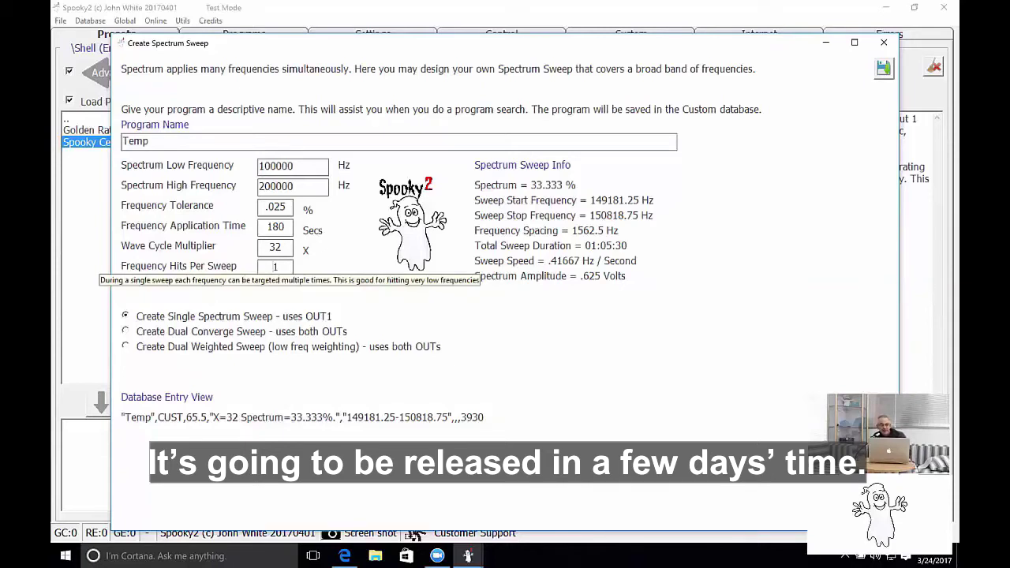
# Step: Set the frequency hits per sweep to 2 and save the spectrum sweep program, closing its window
pyautogui.click(277, 266)
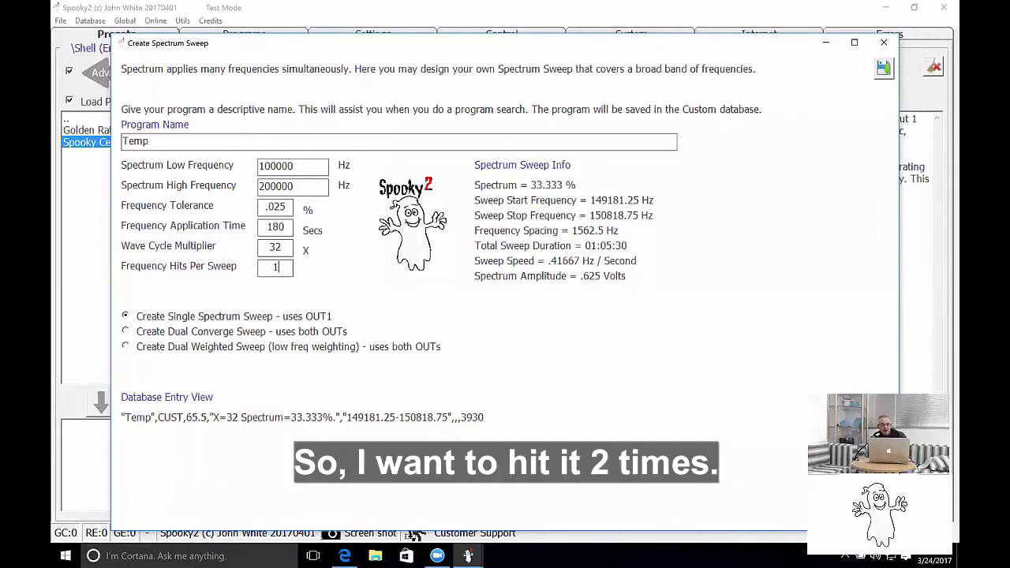
pyautogui.press('BackSpace')
pyautogui.write('2')
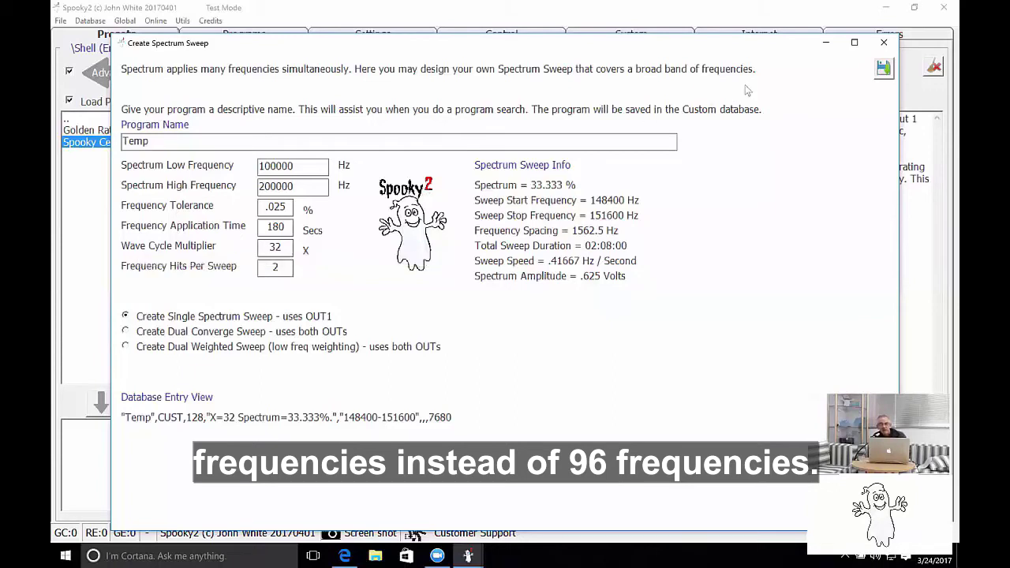
pyautogui.click(884, 69)
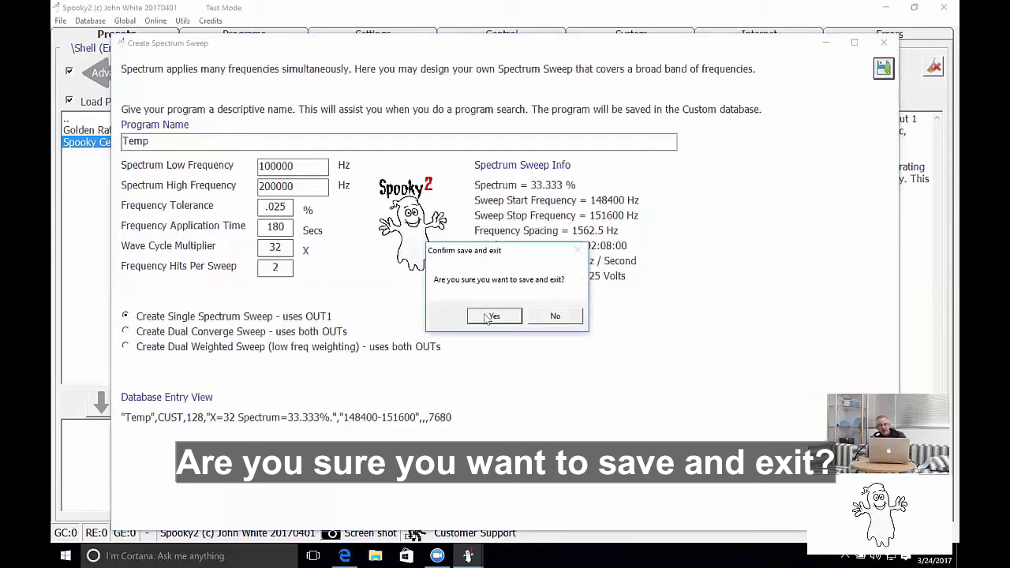
pyautogui.click(492, 317)
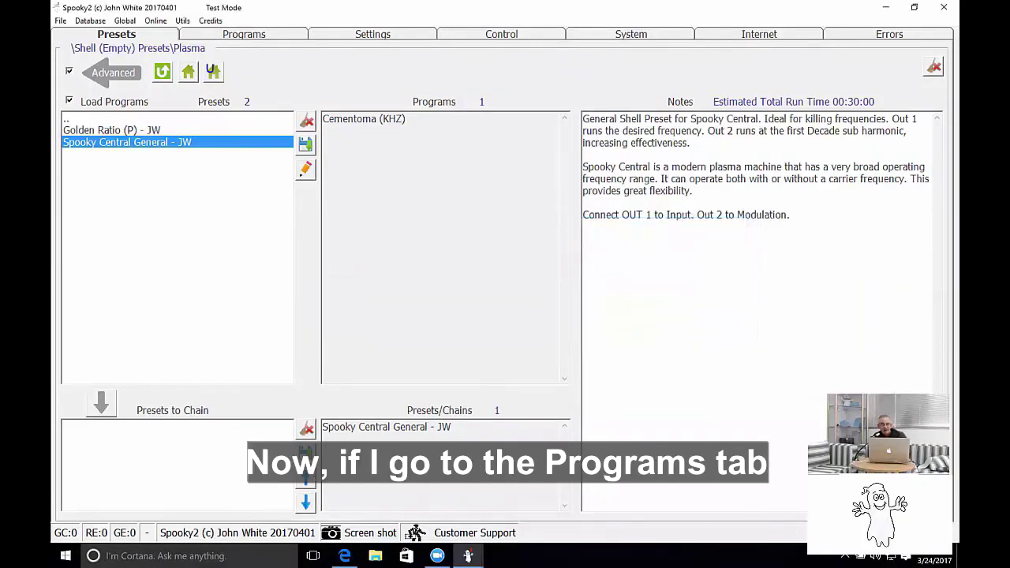
# Step: Clear the old program search, search the program database for "temp" and select the custom Temp program
pyautogui.click(241, 36)
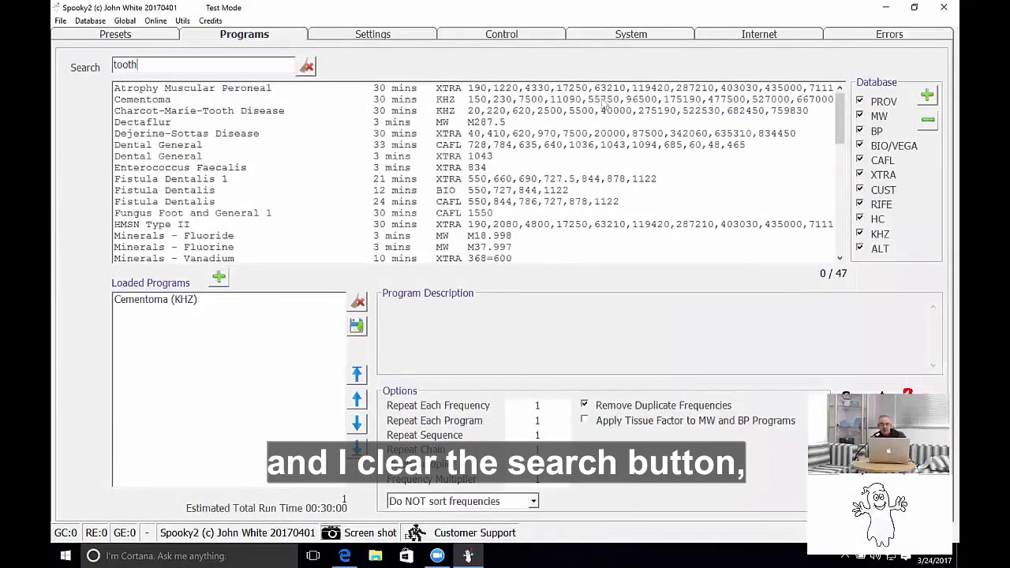
pyautogui.click(306, 67)
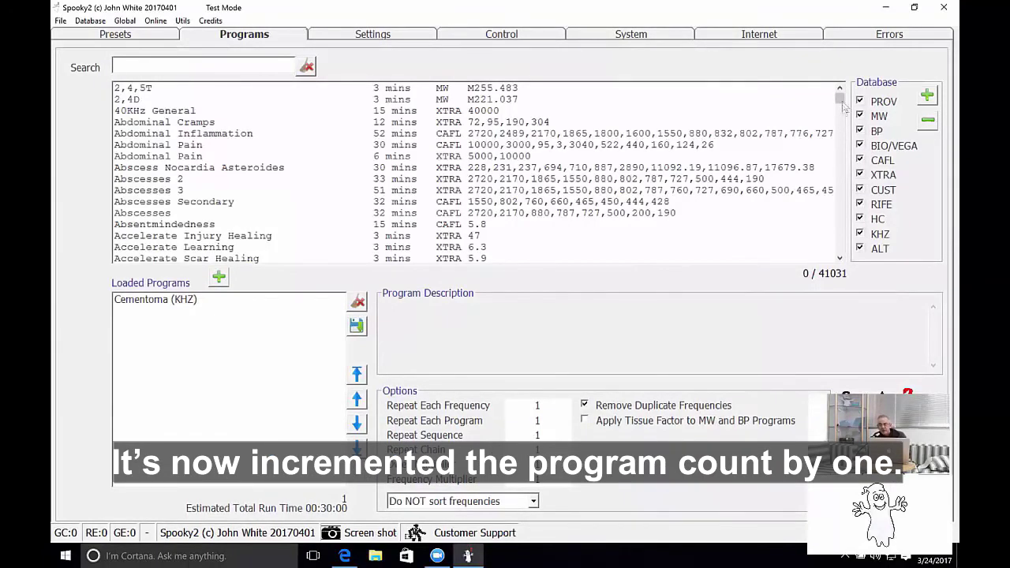
pyautogui.moveTo(842, 99); pyautogui.dragTo(840, 169)
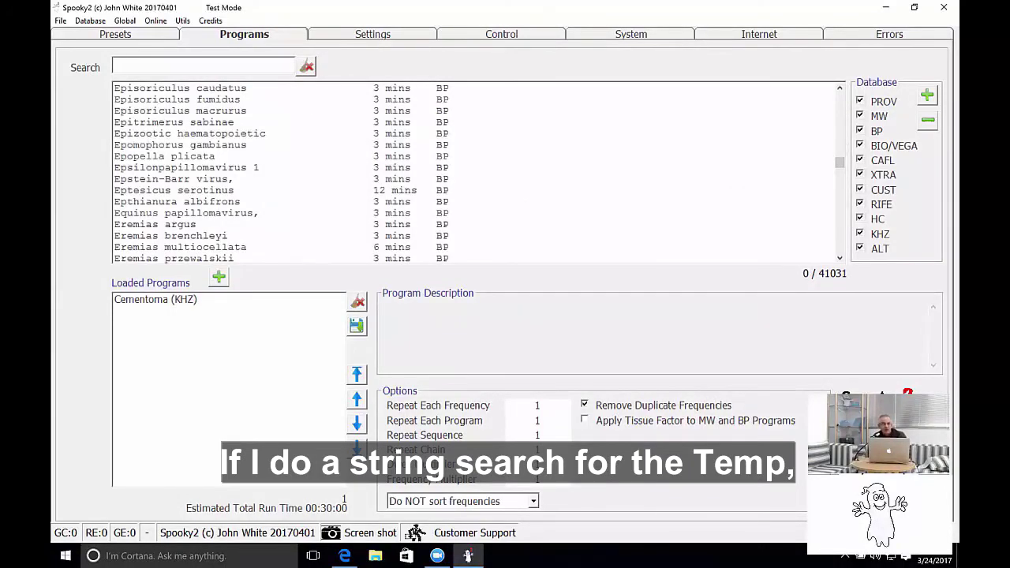
pyautogui.write('temp')
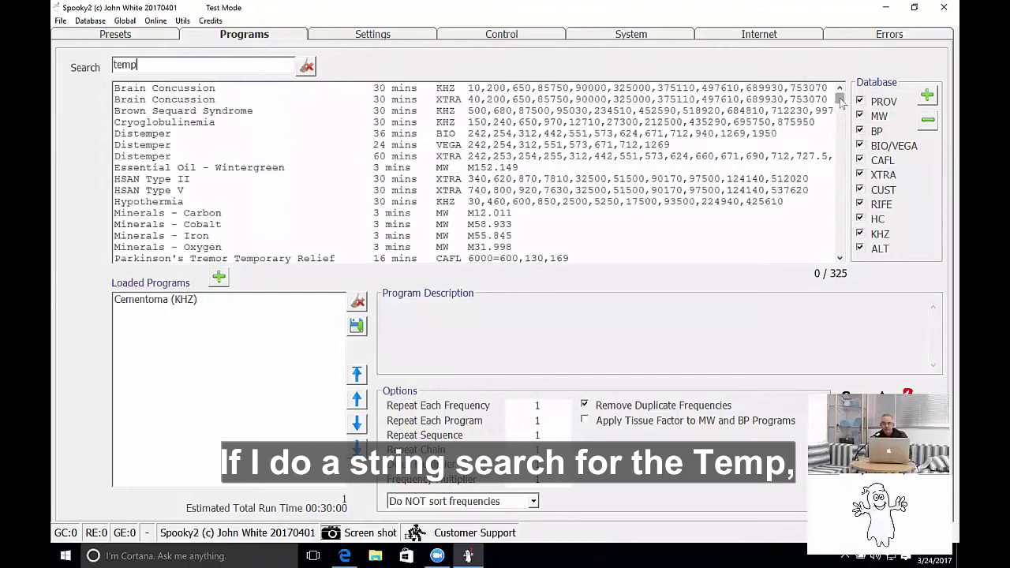
pyautogui.moveTo(841, 103)
pyautogui.mouseDown()
pyautogui.moveTo(835, 252)
pyautogui.moveTo(840, 105)
pyautogui.mouseUp()
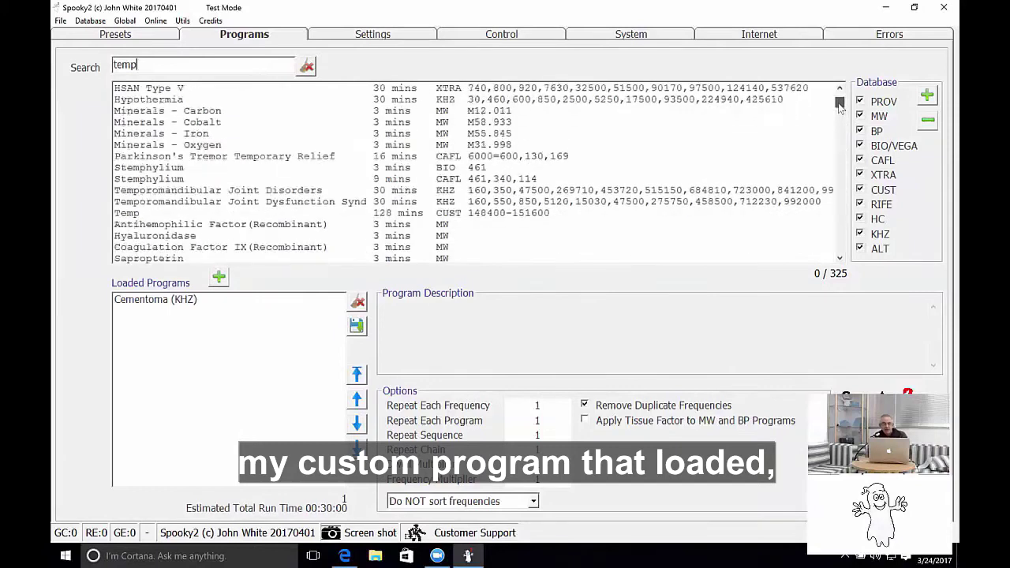
pyautogui.click(134, 215)
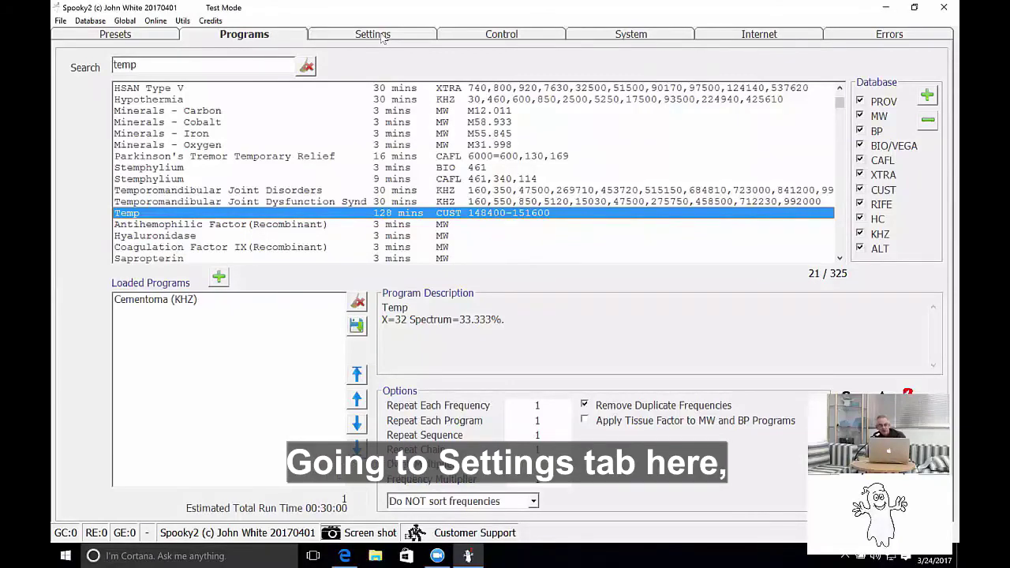
# Step: Set the square waveform's X multiplier to 32 and its spectrum to 33.3333% in the waveform setup
pyautogui.click(379, 36)
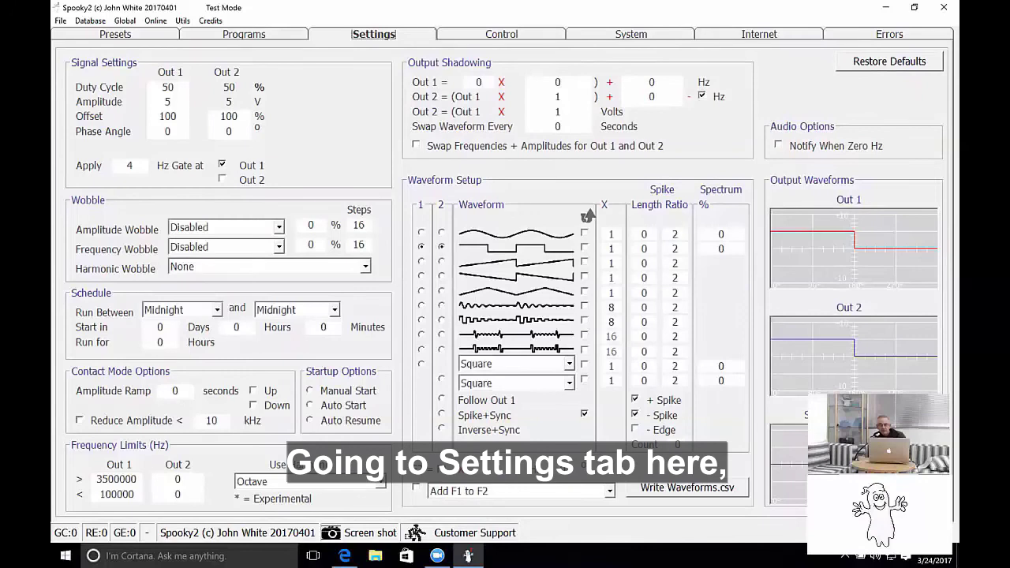
pyautogui.click(611, 249)
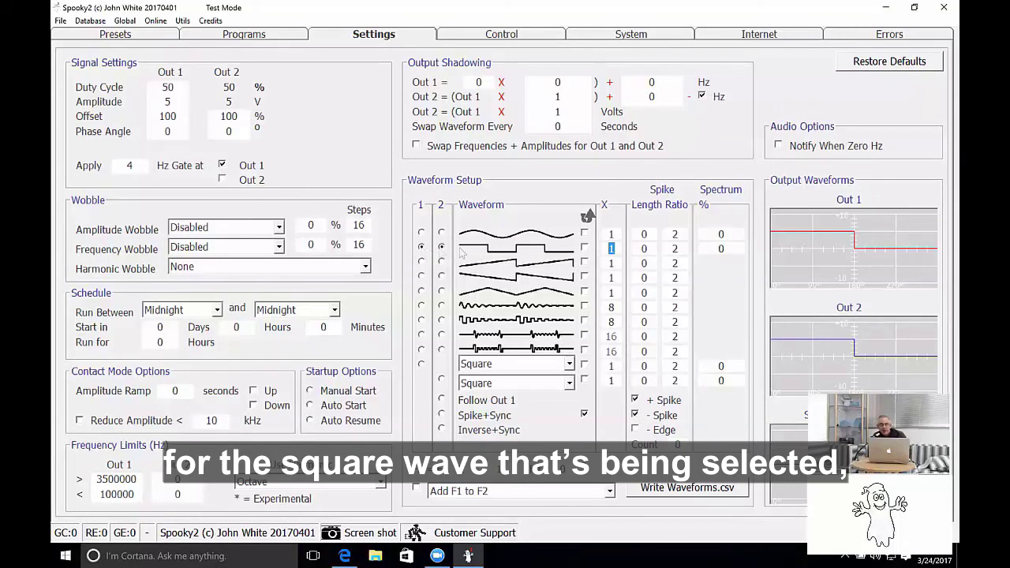
pyautogui.write('32')
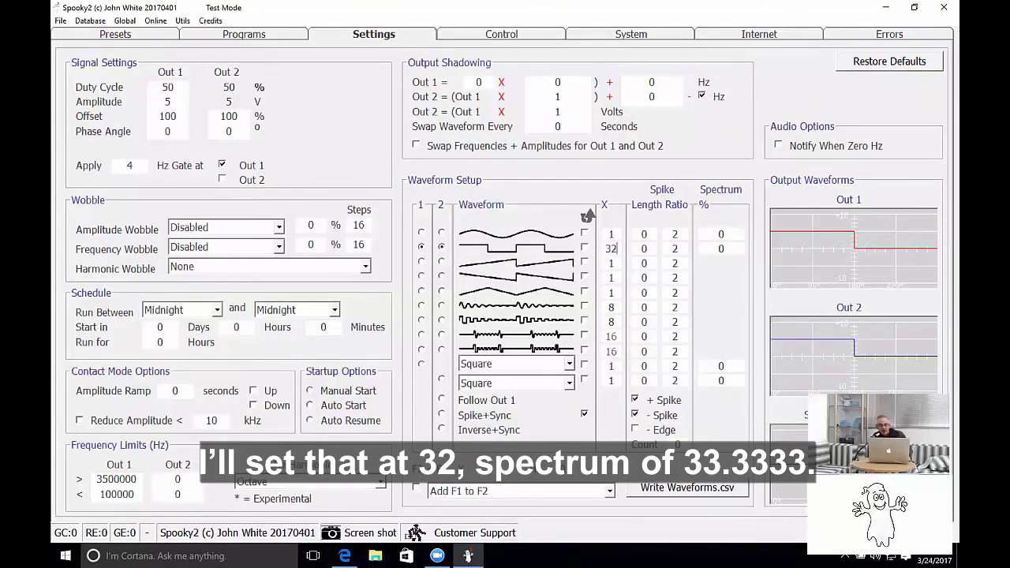
pyautogui.click(720, 248)
pyautogui.write('33.3333')
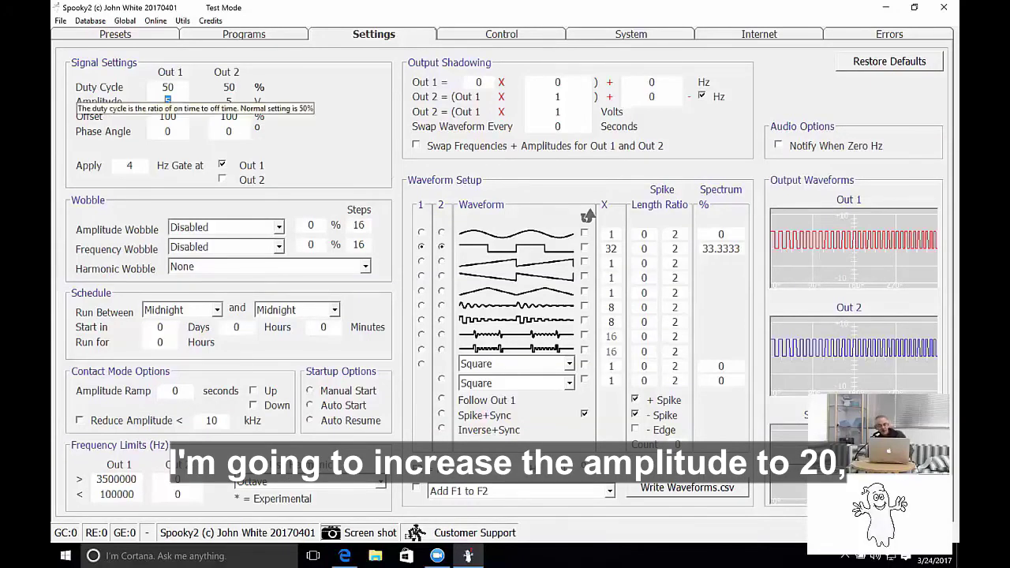
# Step: Set the Out 1 signal's amplitude to 20 V and its offset to 0%
pyautogui.write('20')
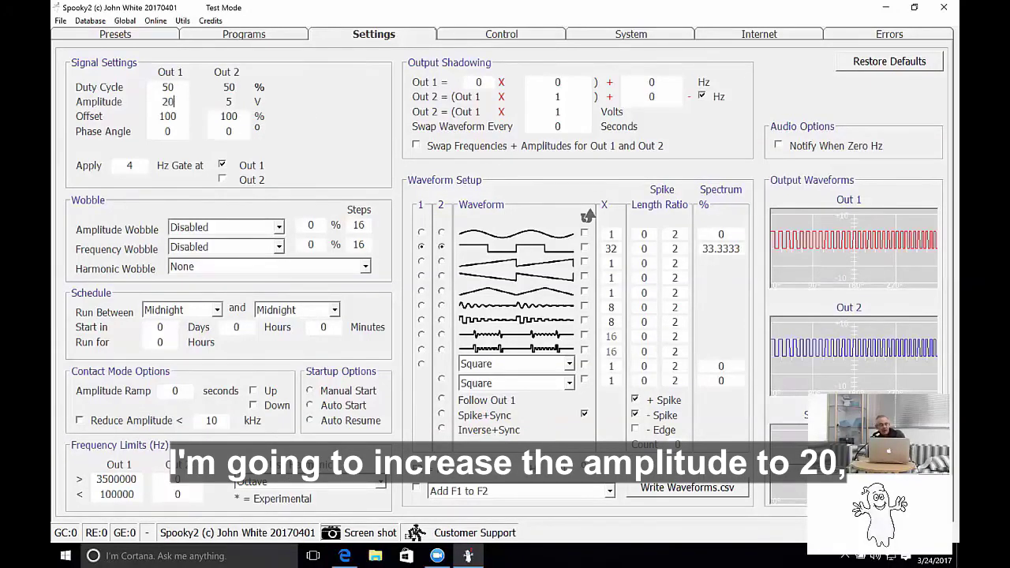
pyautogui.press('Return')
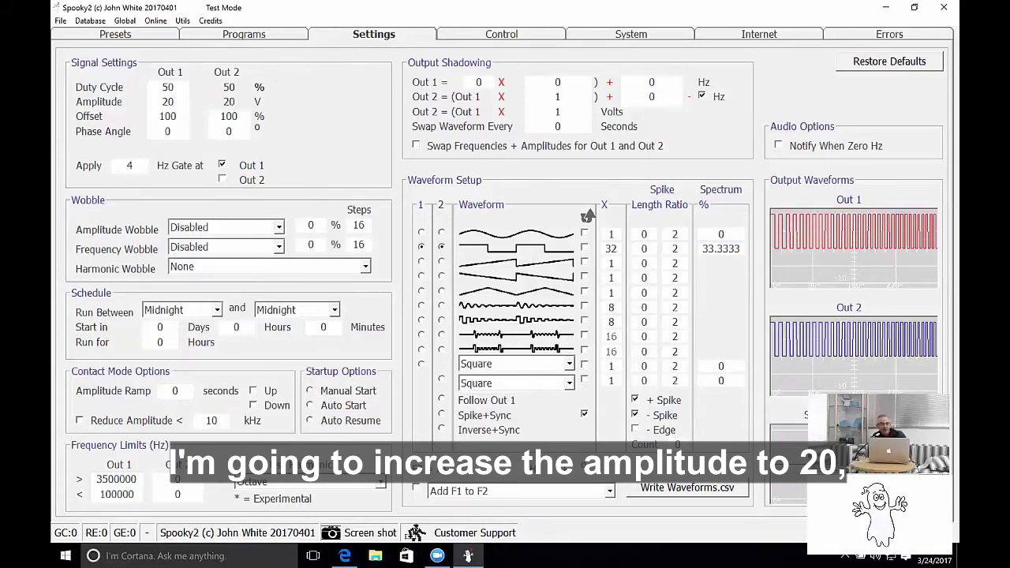
pyautogui.doubleClick(167, 116)
pyautogui.write('0')
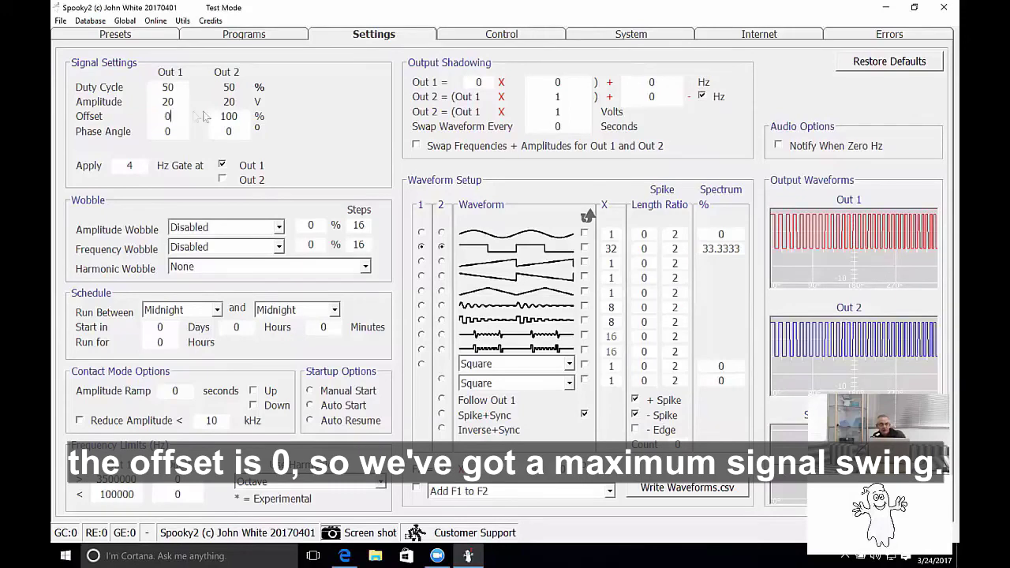
pyautogui.press('Tab')
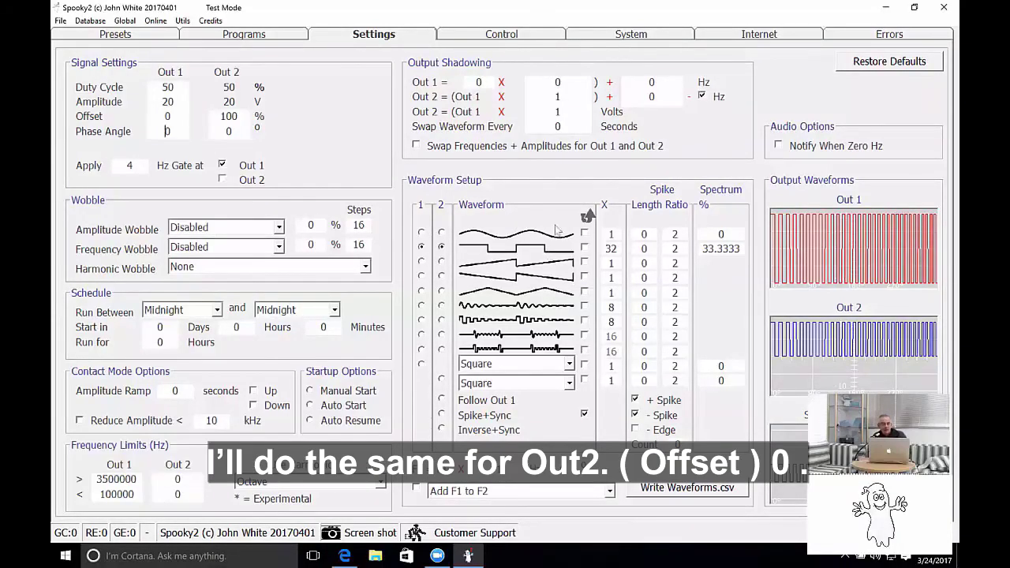
# Step: Set the Out 2 offset to 0% and choose Inverse+Sync as the Out 2 waveform
pyautogui.hotkey('shift', 'Tab')
pyautogui.write('0')
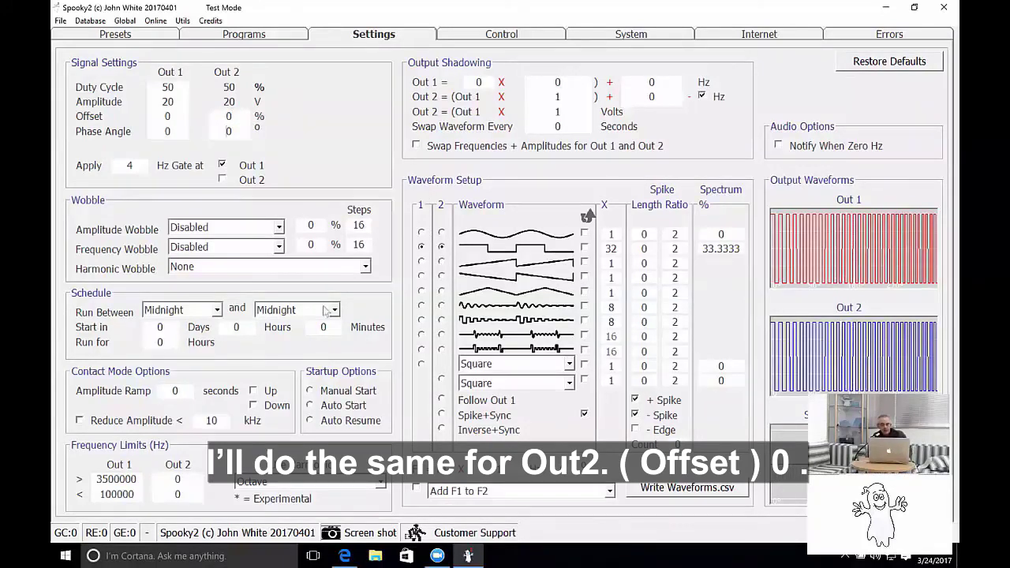
pyautogui.click(441, 430)
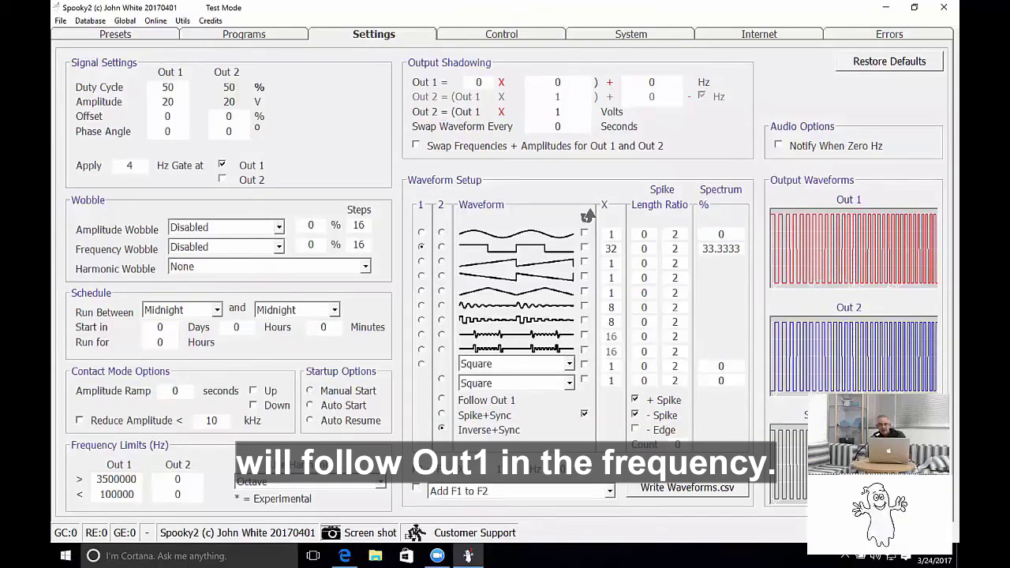
# Step: Load the custom Temp program and start it on generator 6 with generator overwrites allowed
pyautogui.click(244, 34)
pyautogui.doubleClick(130, 216)
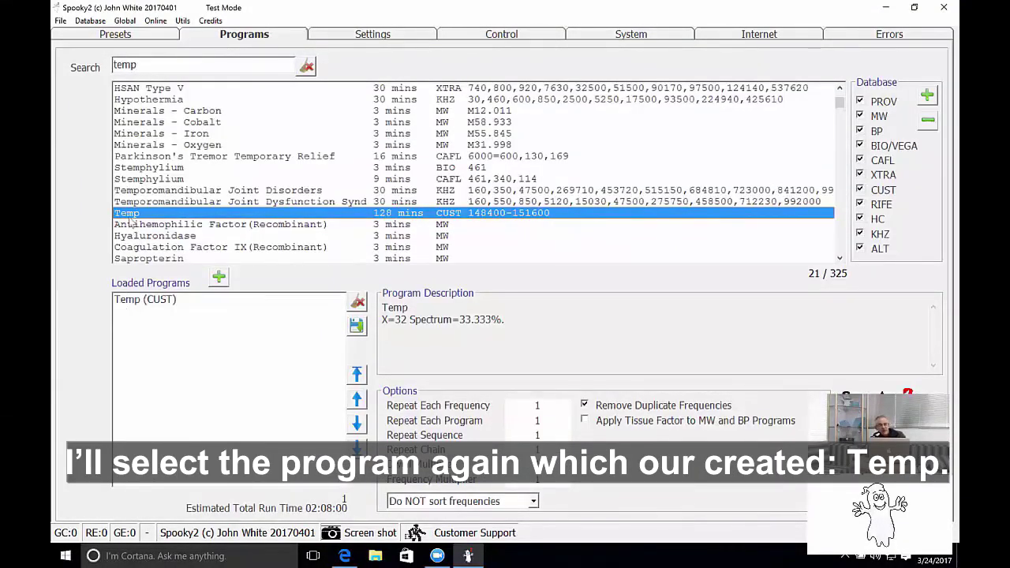
pyautogui.click(480, 36)
pyautogui.click(75, 77)
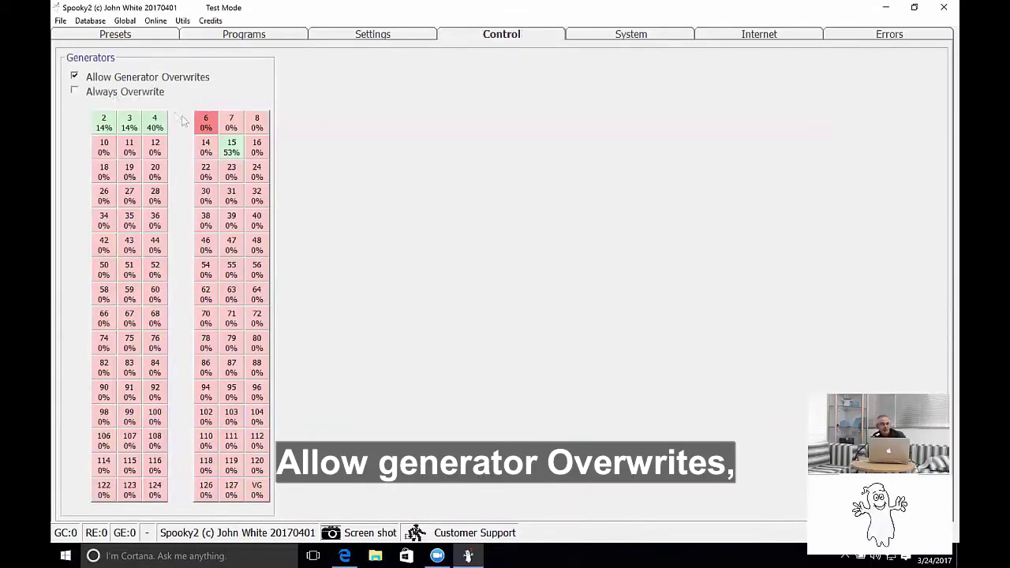
pyautogui.click(206, 126)
pyautogui.click(318, 110)
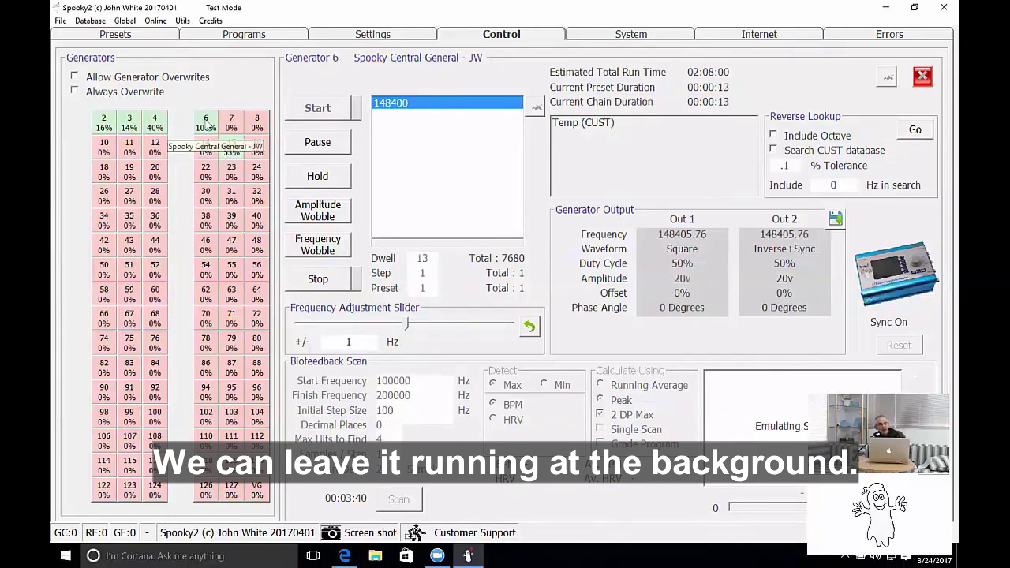
# Step: Inspect the programs and output running on generators 4 and 2
pyautogui.click(156, 123)
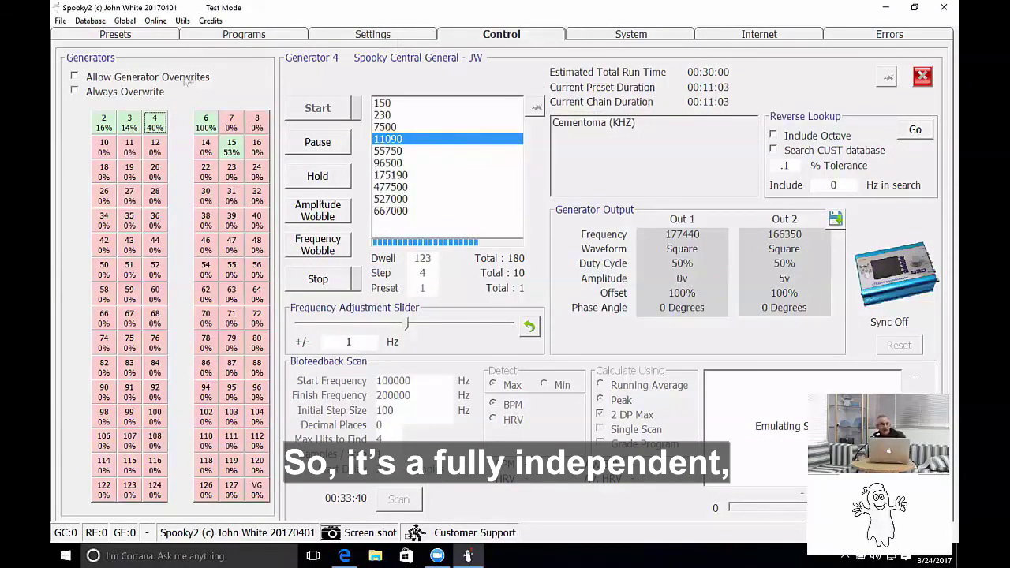
pyautogui.click(103, 123)
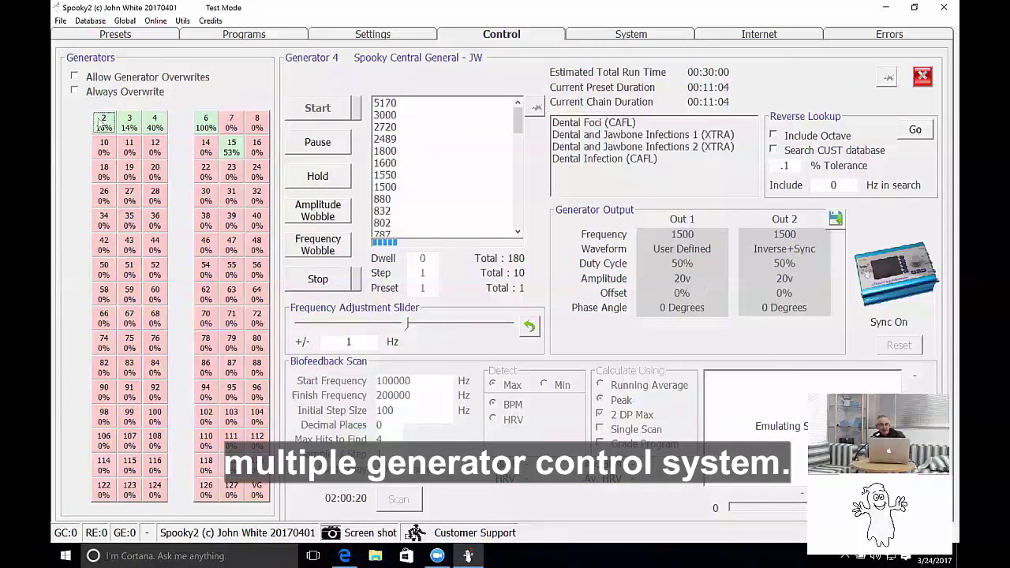